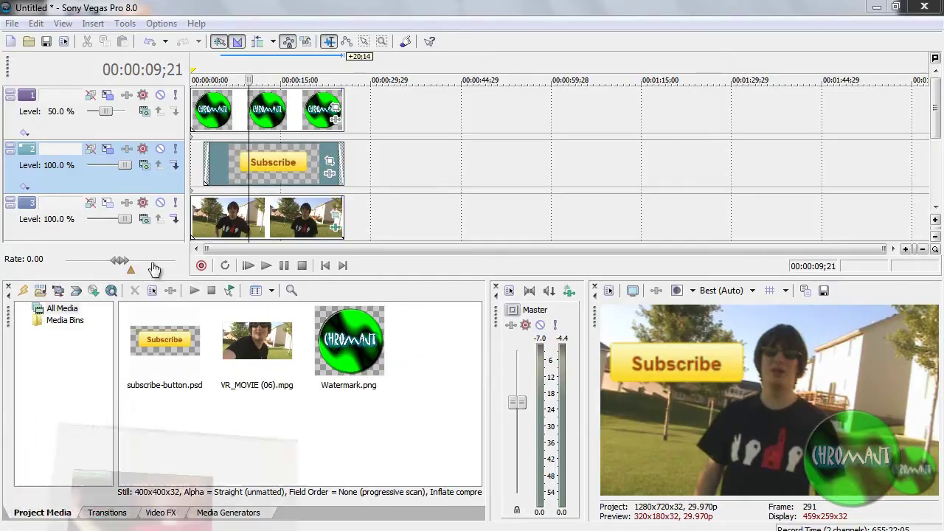
# Step: Switch from Vegas Pro to Firefox and open a new empty tab
pyautogui.click(96, 472)
pyautogui.click(208, 109)
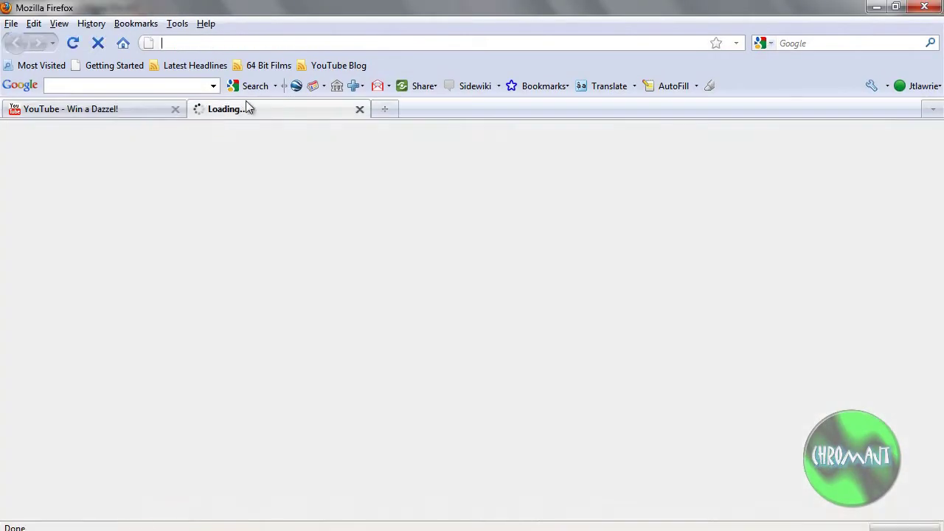
# Step: Search Google for 'subscribe button youtube', show the image results, and close Vegas Pro
pyautogui.click(167, 86)
pyautogui.write('s')
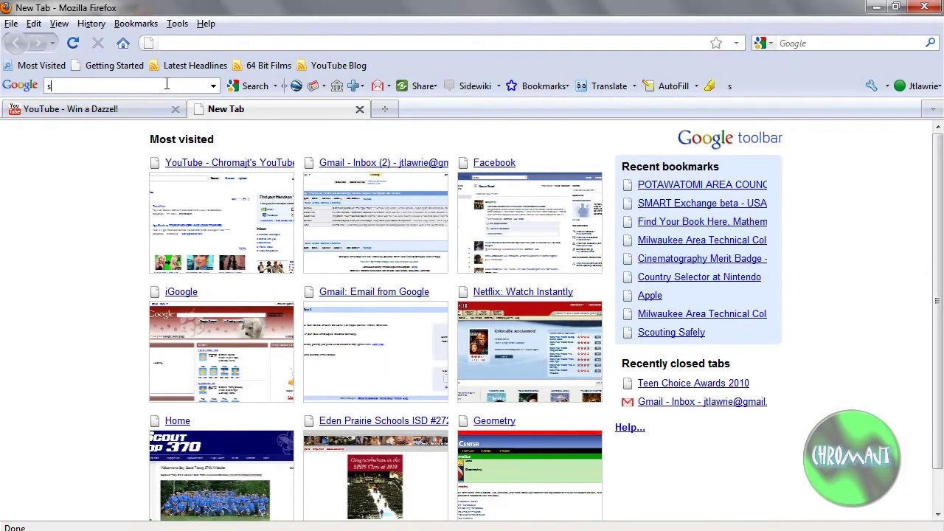
pyautogui.write('c')
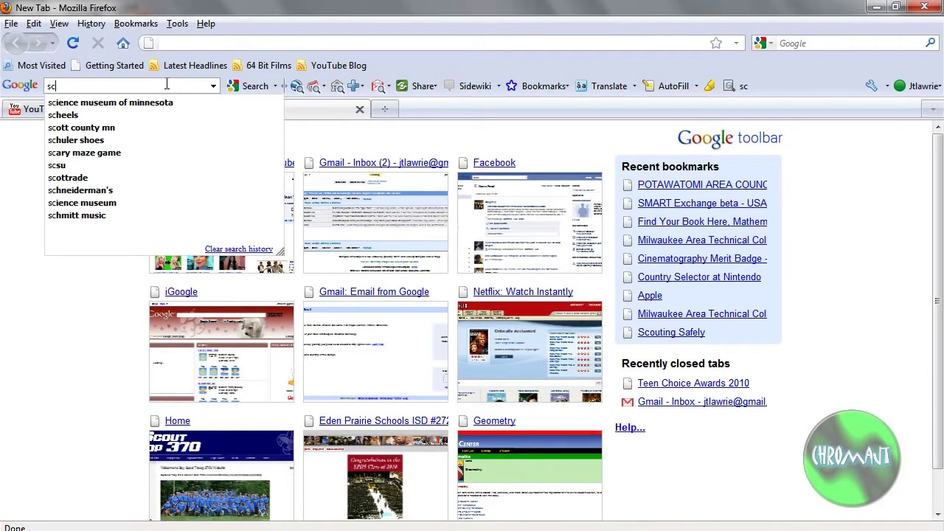
pyautogui.press('BackSpace')
pyautogui.write('ubs')
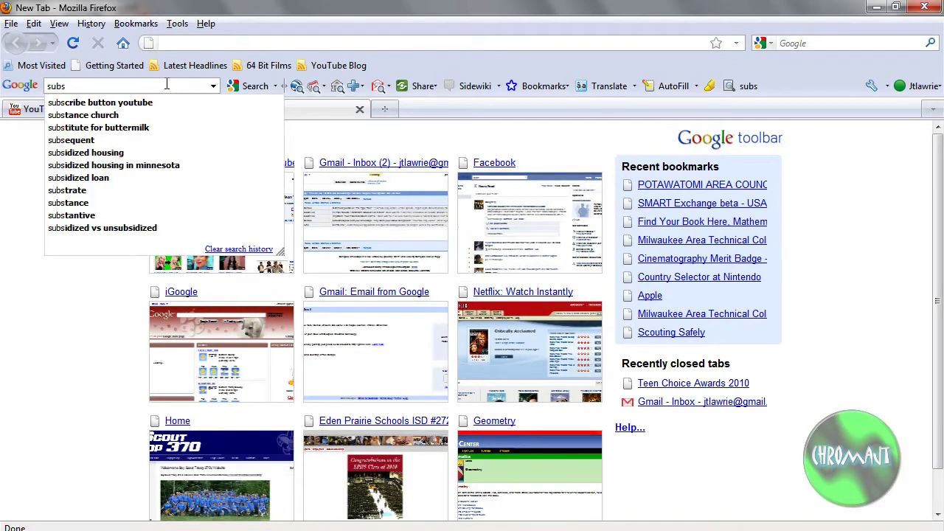
pyautogui.press('Down')
pyautogui.press('Return')
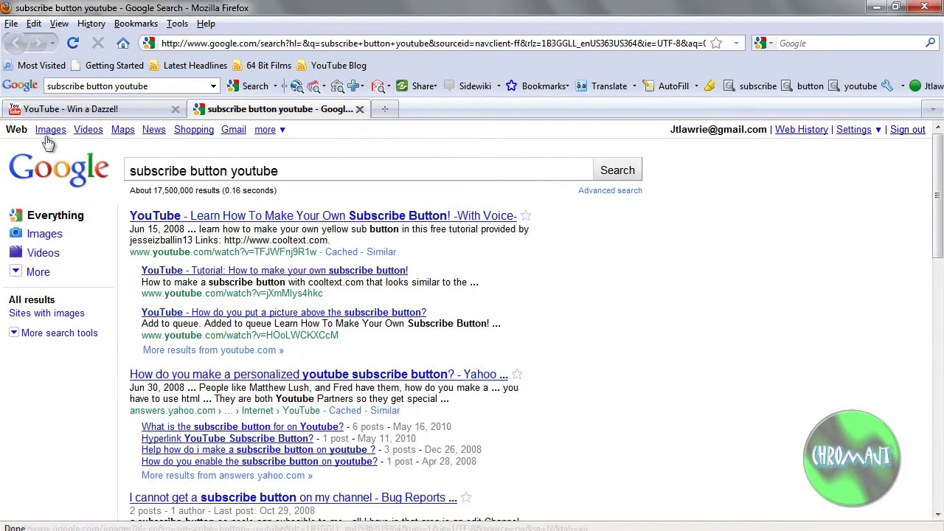
pyautogui.click(47, 135)
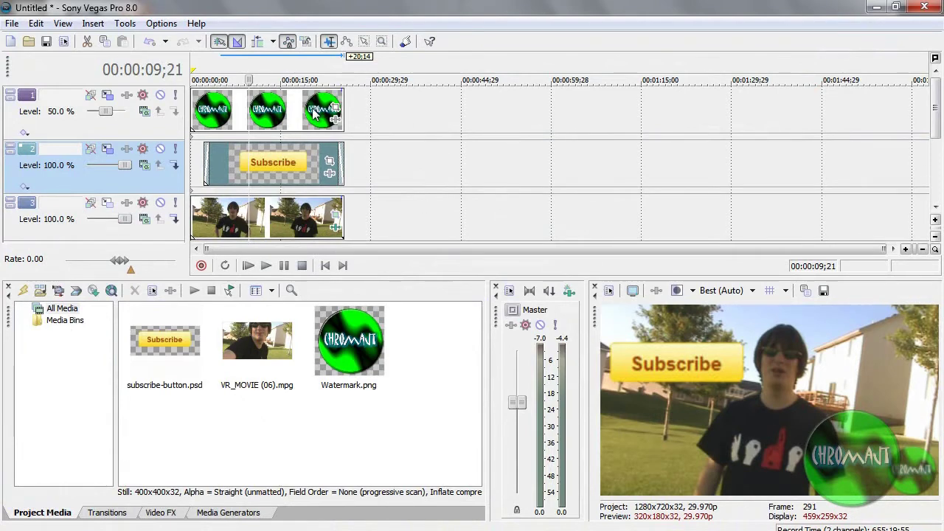
pyautogui.click(924, 7)
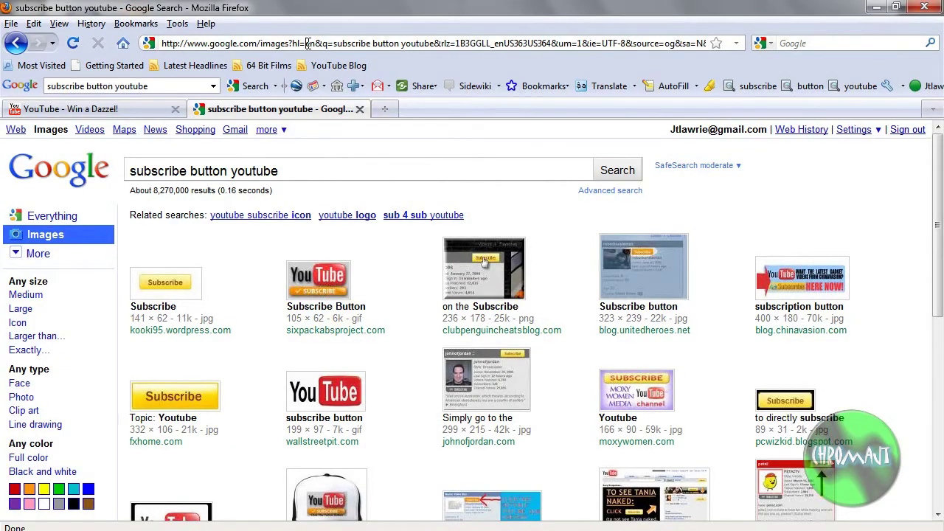
pyautogui.click(309, 43)
# Step: Go to youtube.com and open the Chroma Key video's watch page
pyautogui.write('you')
pyautogui.press('Down')
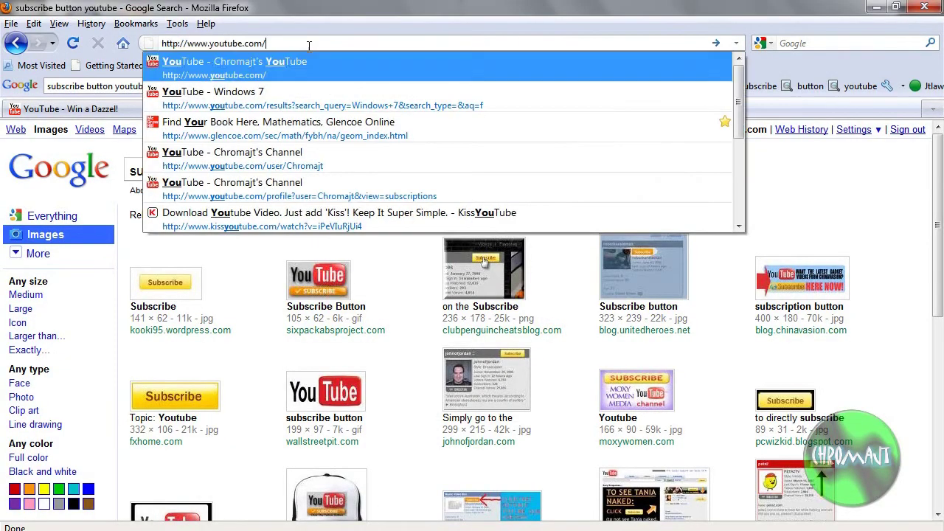
pyautogui.press('Return')
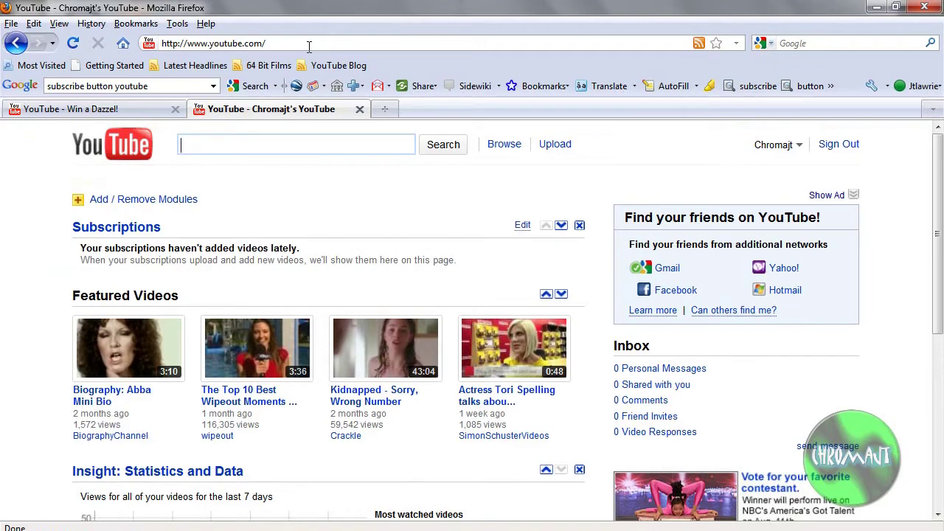
pyautogui.hotkey('ctrl', 'p')
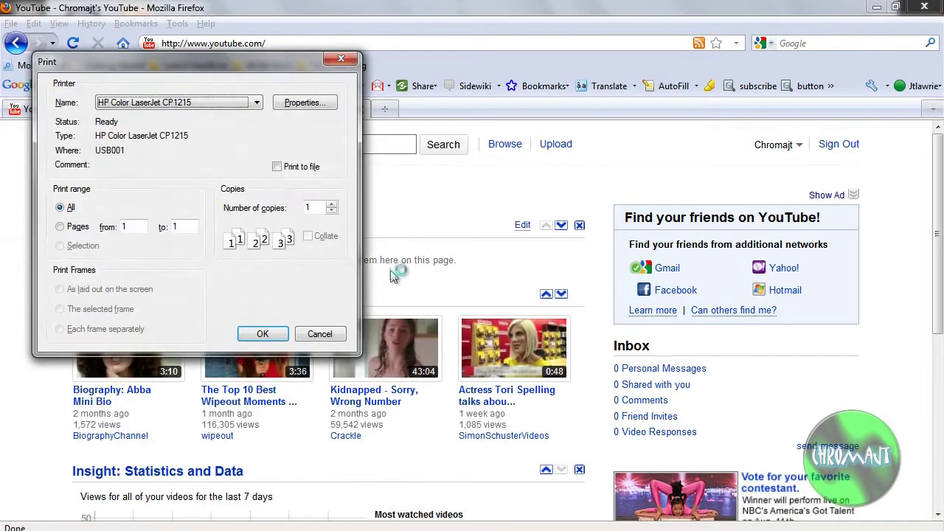
pyautogui.click(320, 335)
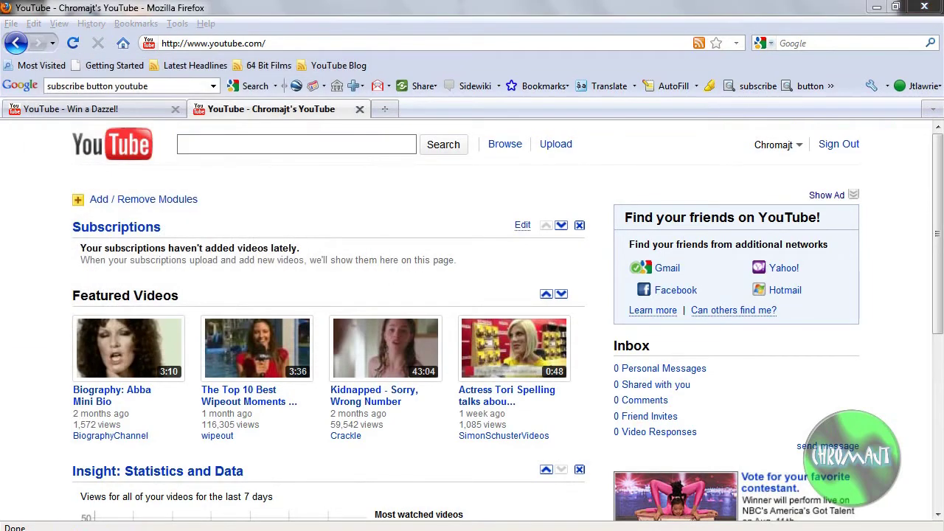
pyautogui.click(745, 442)
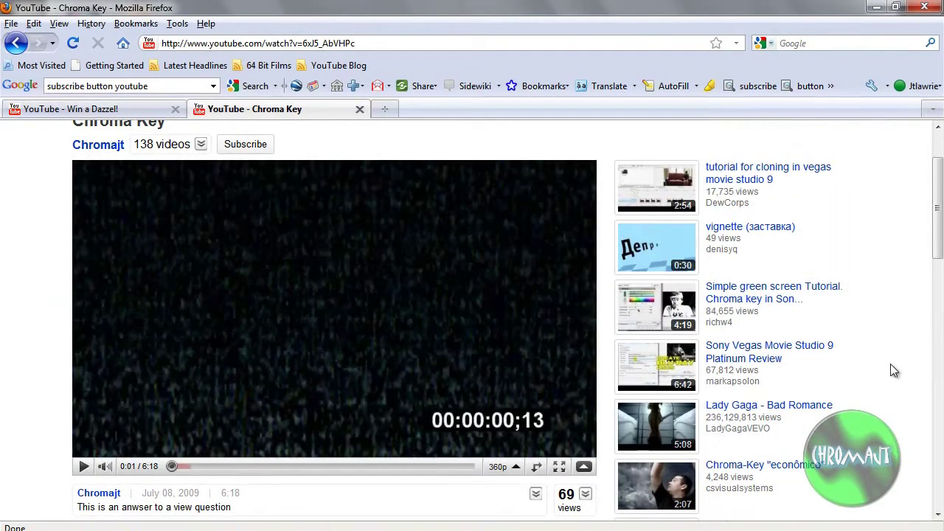
# Step: Skip the Chroma Key video ahead to 1:49 and pause it there
pyautogui.scroll(2, 891, 360)
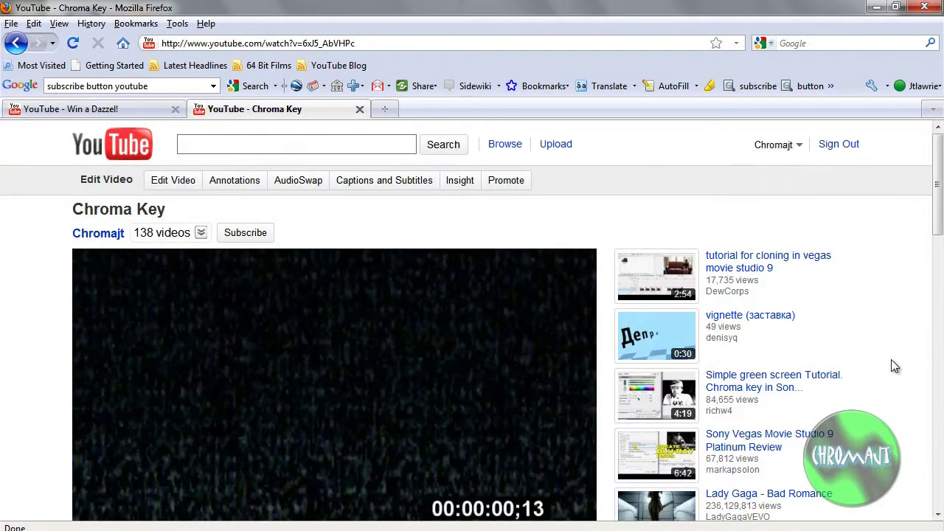
pyautogui.scroll(-2, 895, 366)
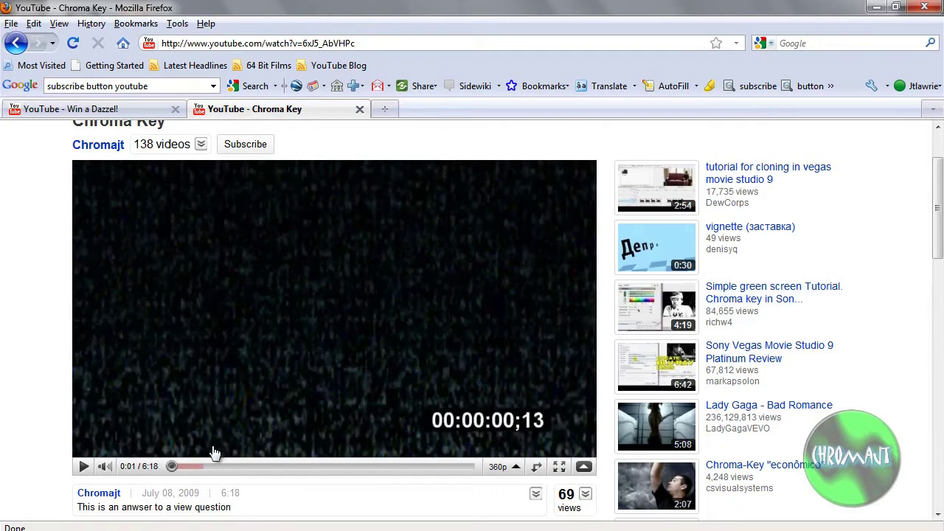
pyautogui.moveTo(186, 467); pyautogui.dragTo(260, 469)
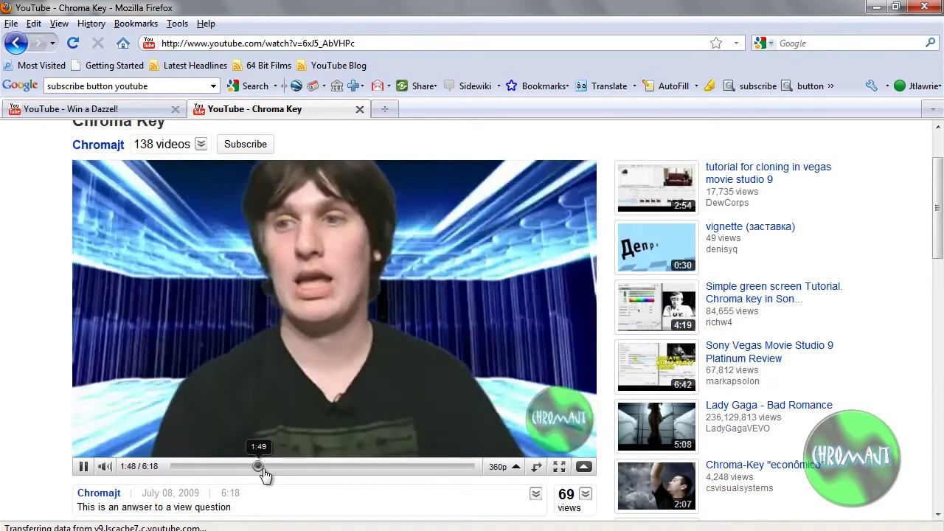
pyautogui.click(273, 408)
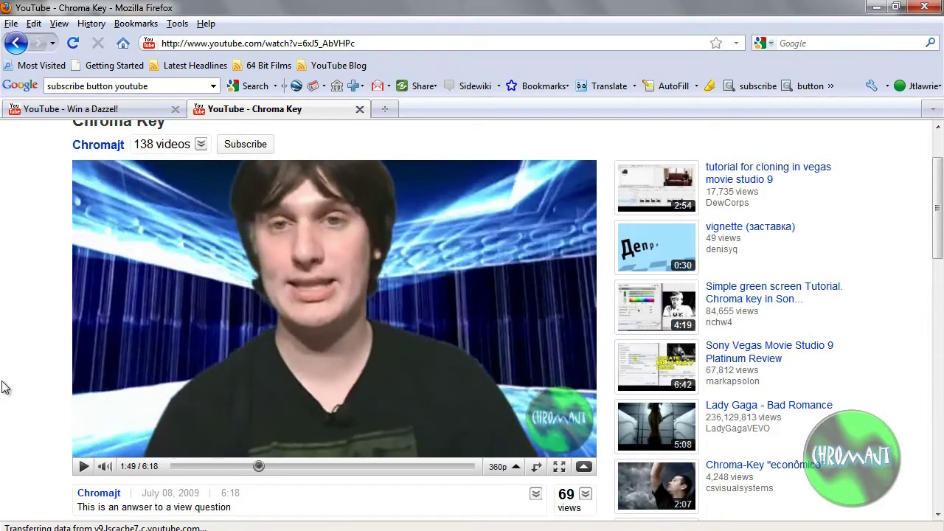
pyautogui.scroll(-6, 11, 389)
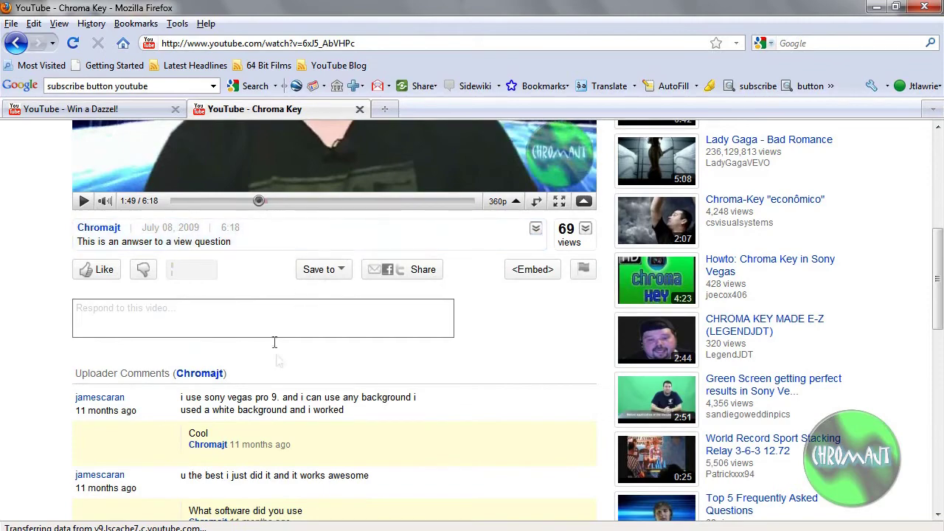
pyautogui.scroll(4, 354, 323)
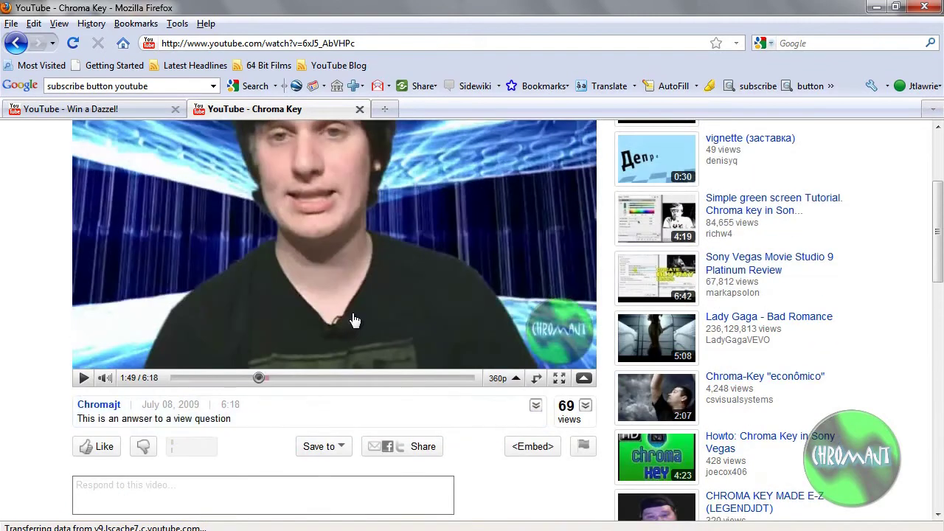
pyautogui.scroll(4, 139, 358)
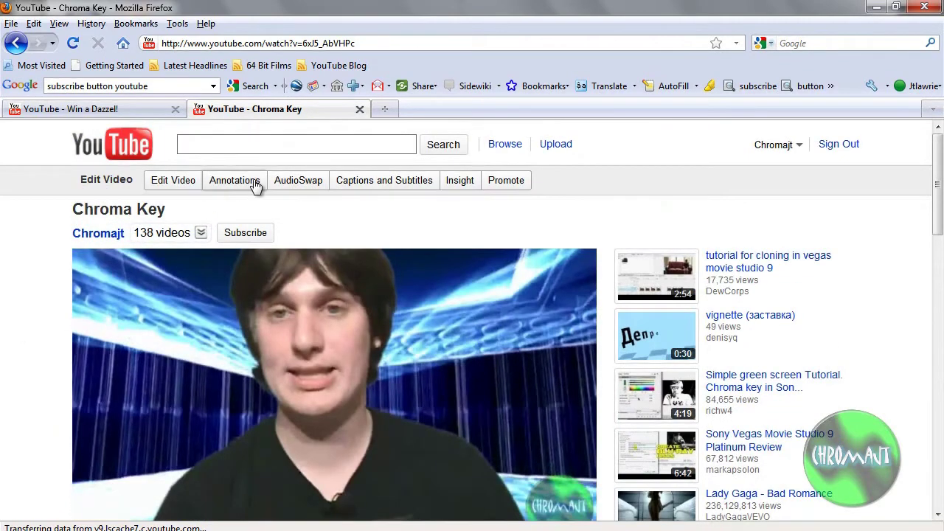
pyautogui.click(255, 185)
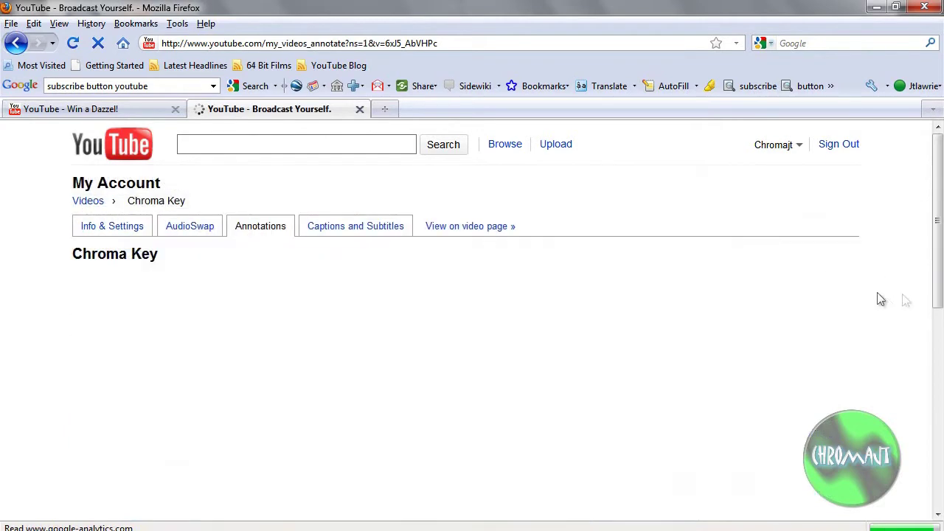
# Step: Play the video in the annotations editor, then return playback to 0:00
pyautogui.scroll(-1, 938, 259)
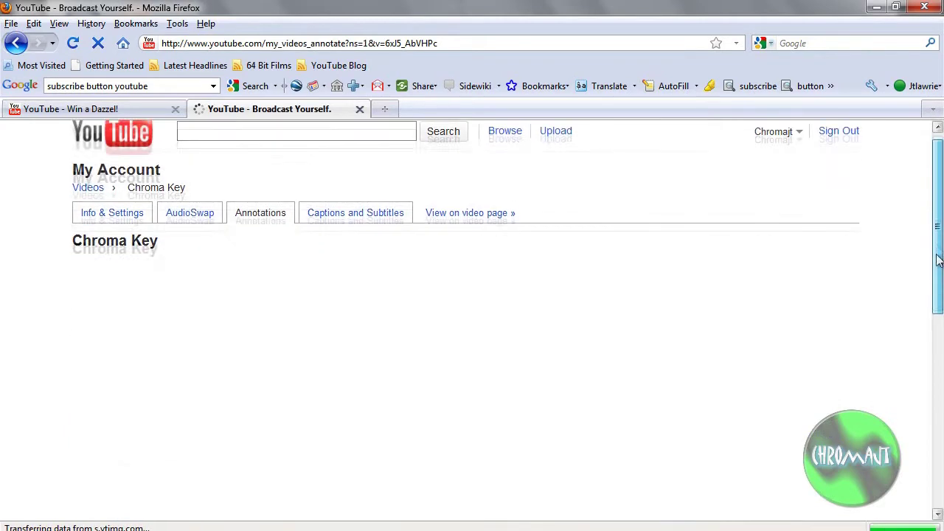
pyautogui.scroll(-3, 939, 260)
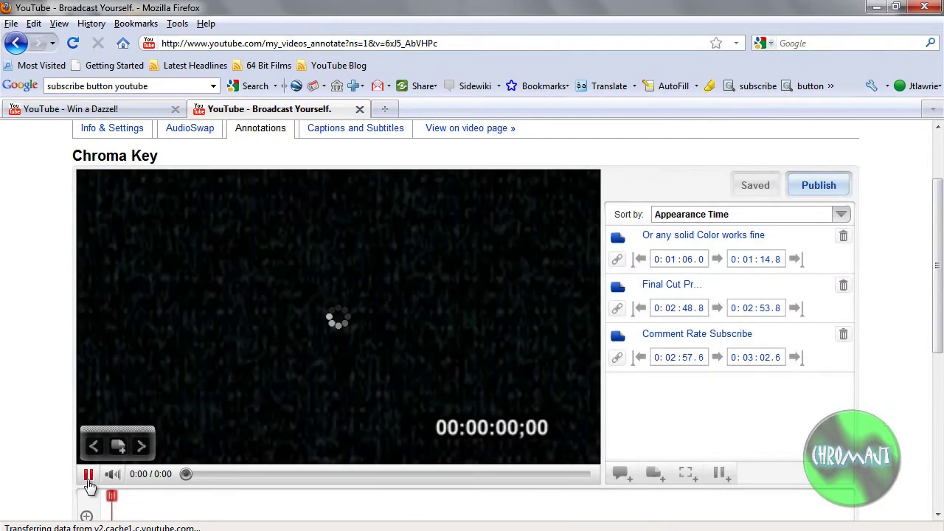
pyautogui.click(88, 475)
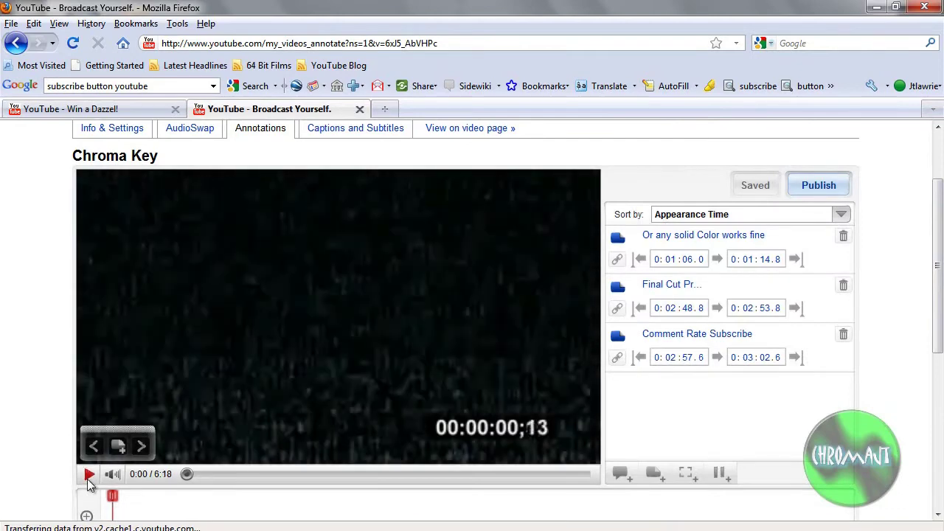
pyautogui.click(186, 473)
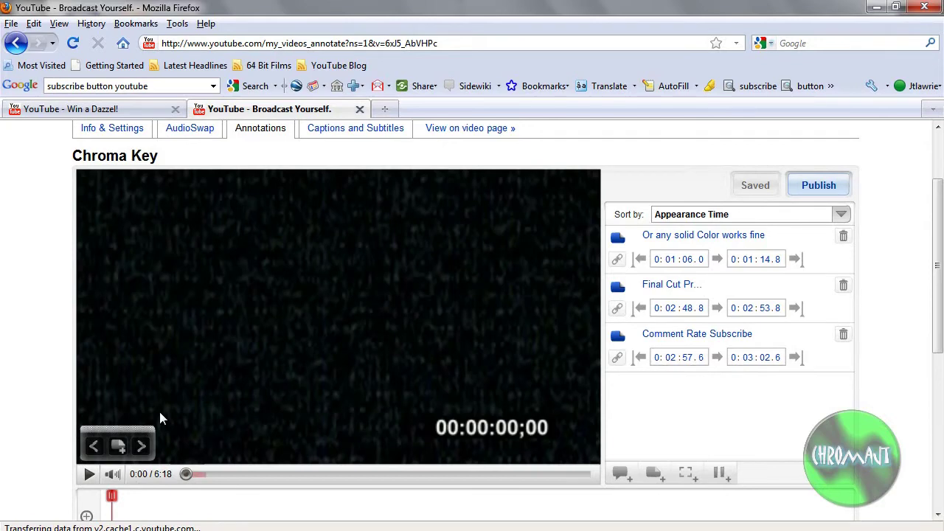
# Step: Add a Spotlight annotation spanning 0:00:00.0–0:00:05.0 and clear its placeholder text
pyautogui.click(117, 445)
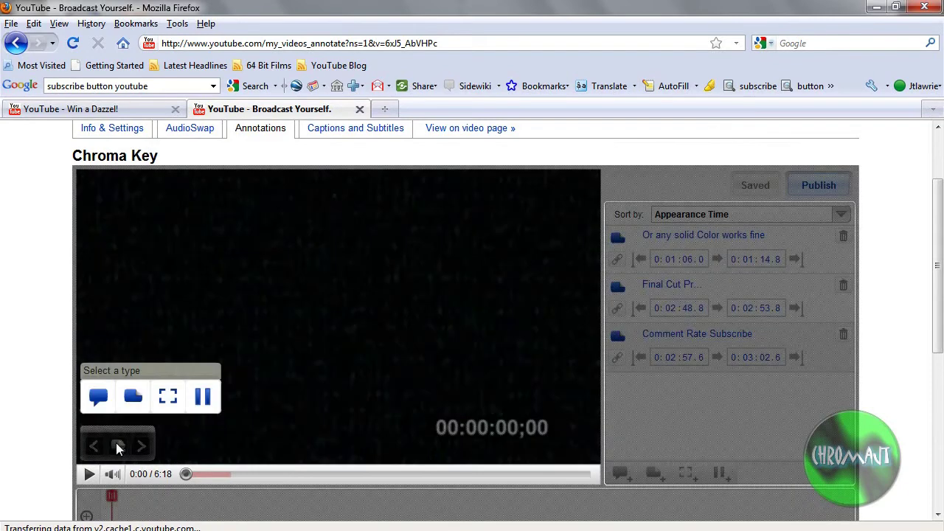
pyautogui.click(168, 404)
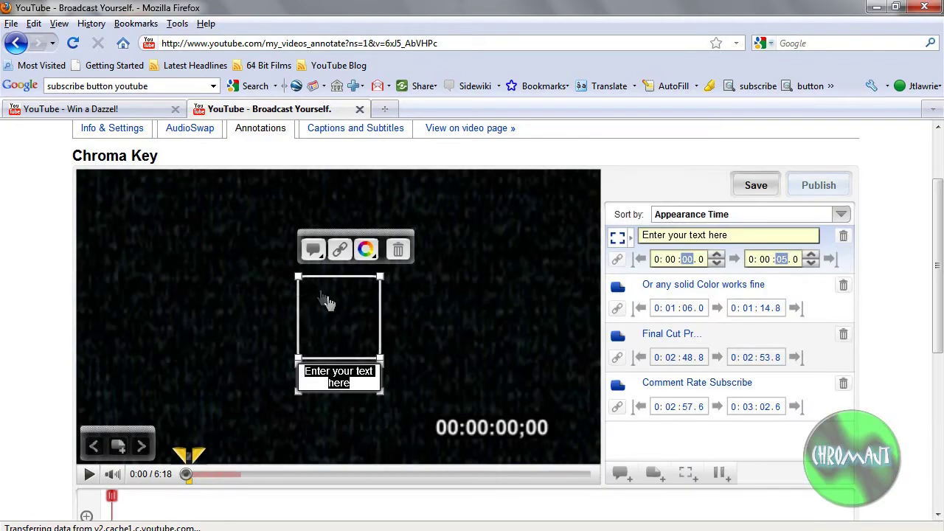
pyautogui.press('BackSpace')
# Step: Stretch the spotlight box's edges out to the top, bottom, left and right of the video frame
pyautogui.moveTo(299, 278)
pyautogui.mouseDown()
pyautogui.moveTo(130, 263)
pyautogui.moveTo(123, 251)
pyautogui.mouseUp()
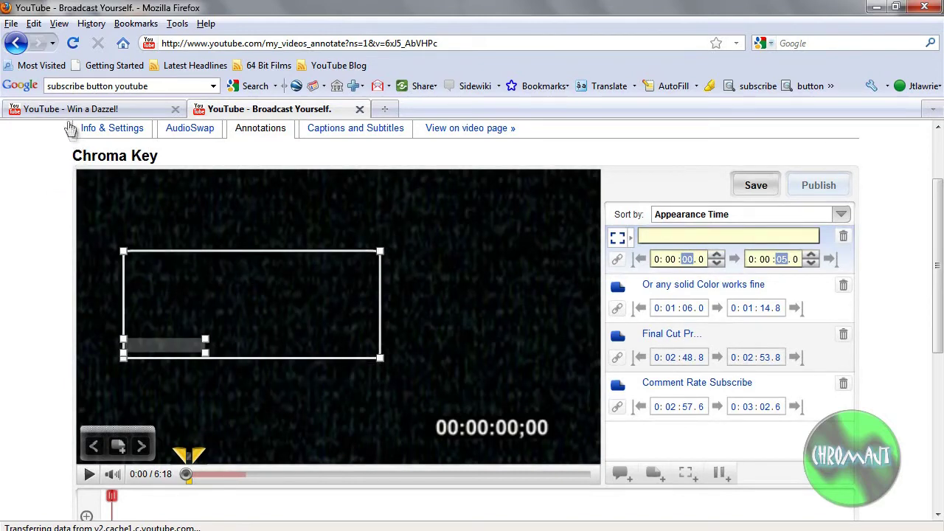
pyautogui.moveTo(137, 209)
pyautogui.moveTo(123, 252); pyautogui.dragTo(112, 204)
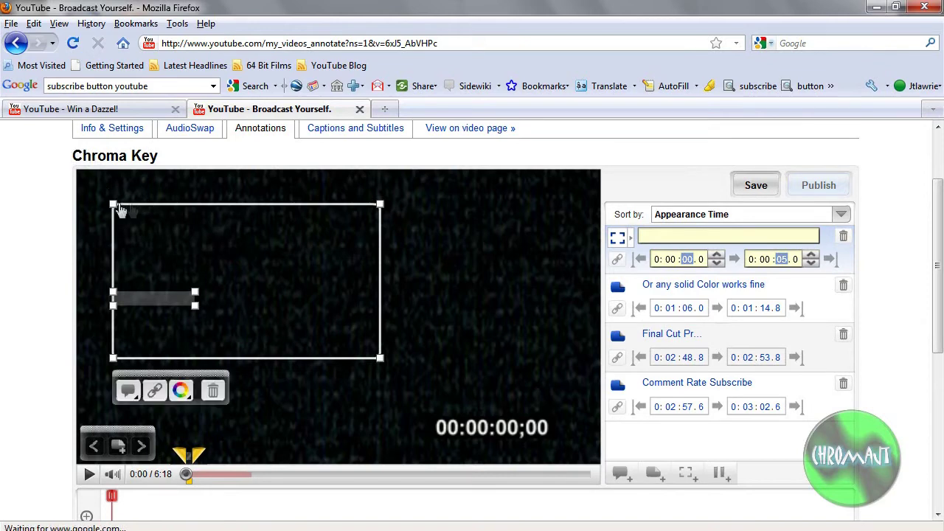
pyautogui.moveTo(114, 208); pyautogui.dragTo(111, 206)
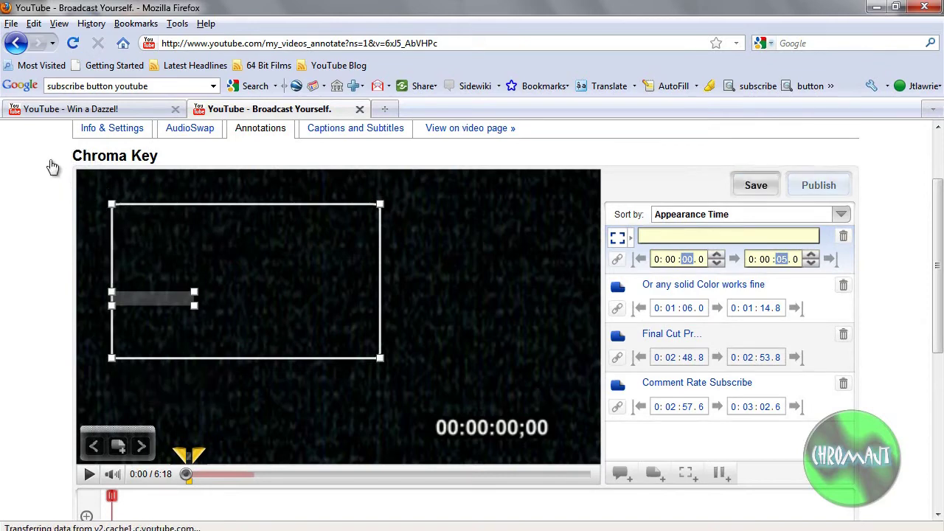
pyautogui.moveTo(163, 333)
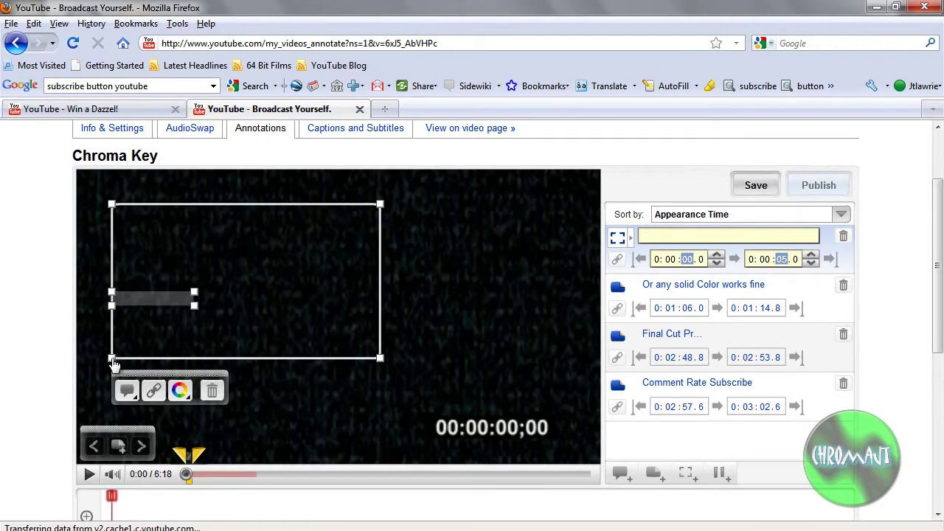
pyautogui.moveTo(112, 358); pyautogui.dragTo(98, 442)
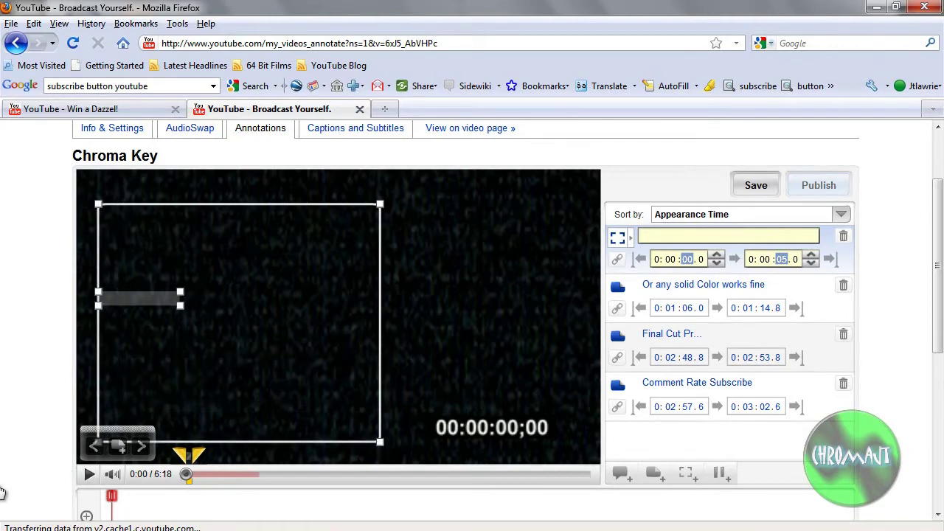
pyautogui.moveTo(381, 210); pyautogui.dragTo(498, 192)
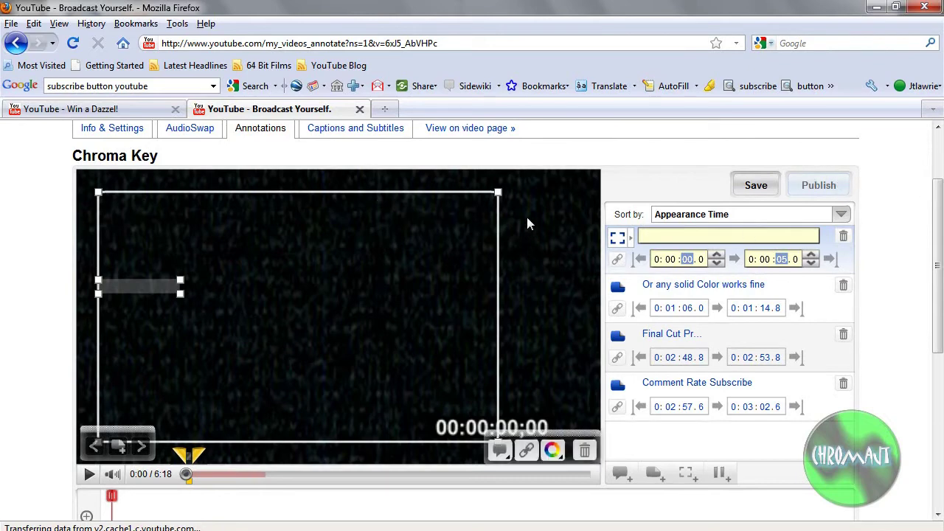
pyautogui.moveTo(500, 193); pyautogui.dragTo(546, 189)
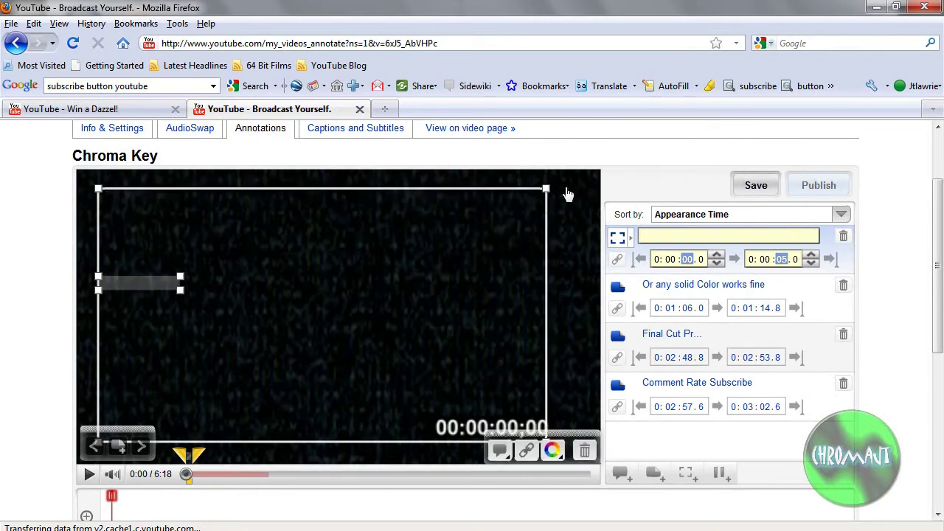
pyautogui.moveTo(568, 194)
pyautogui.mouseDown()
pyautogui.moveTo(698, 189)
pyautogui.moveTo(613, 188)
pyautogui.mouseUp()
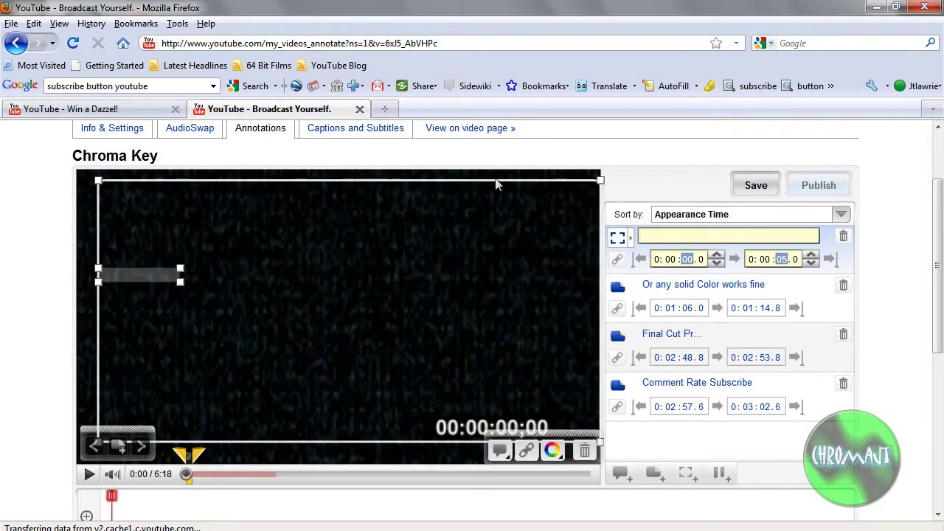
pyautogui.moveTo(99, 186); pyautogui.dragTo(50, 172)
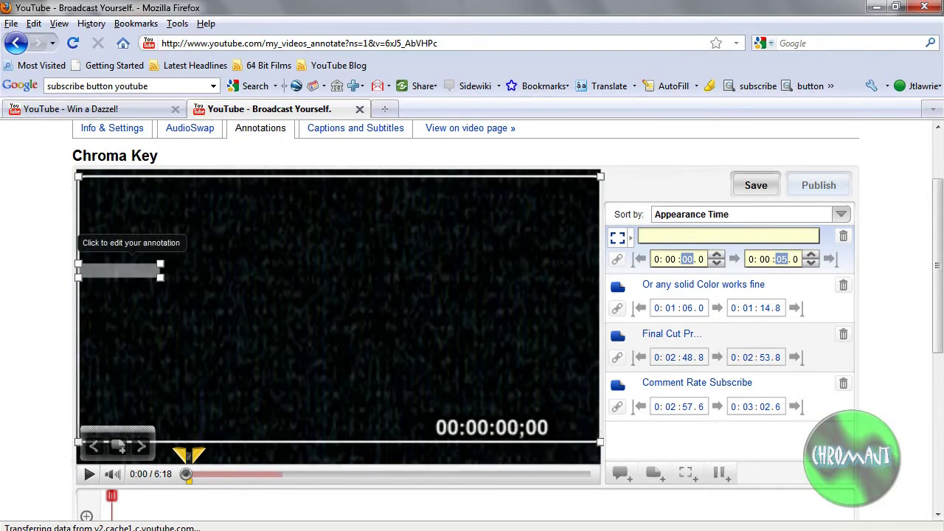
pyautogui.moveTo(538, 400)
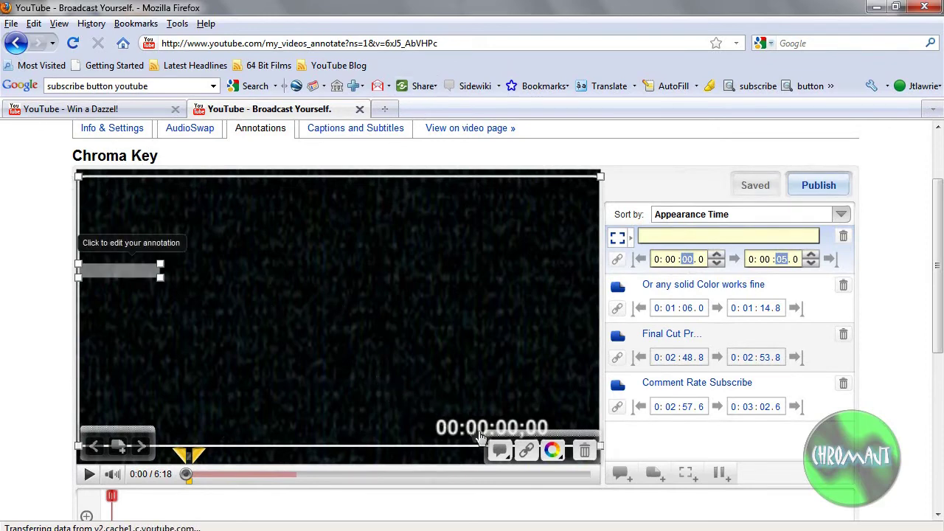
# Step: Give the spotlight a Subscribe link to the uploader's channel user name and confirm it
pyautogui.click(534, 456)
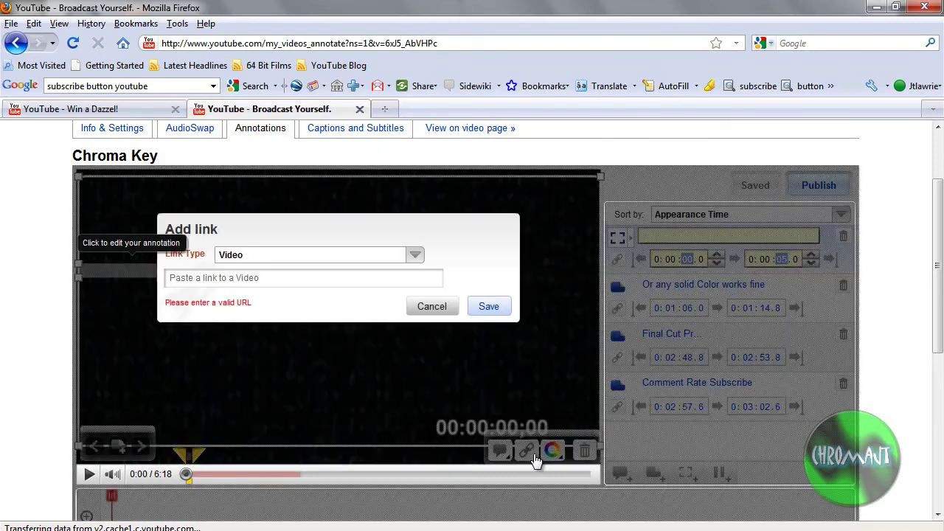
pyautogui.click(304, 263)
pyautogui.click(304, 270)
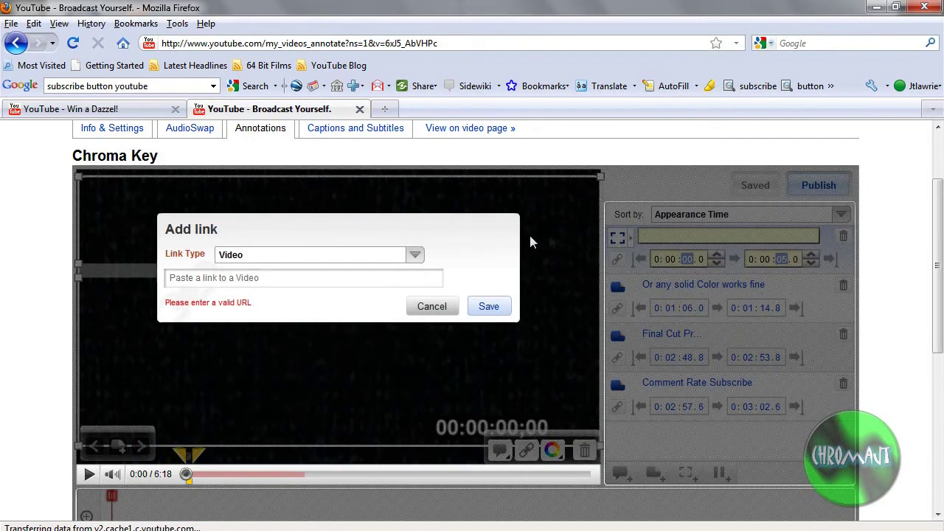
pyautogui.click(416, 256)
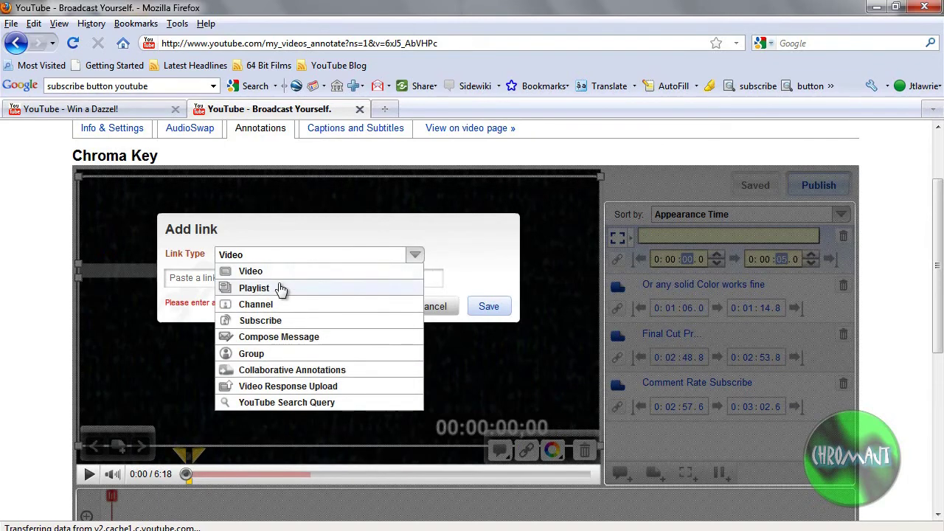
pyautogui.click(268, 322)
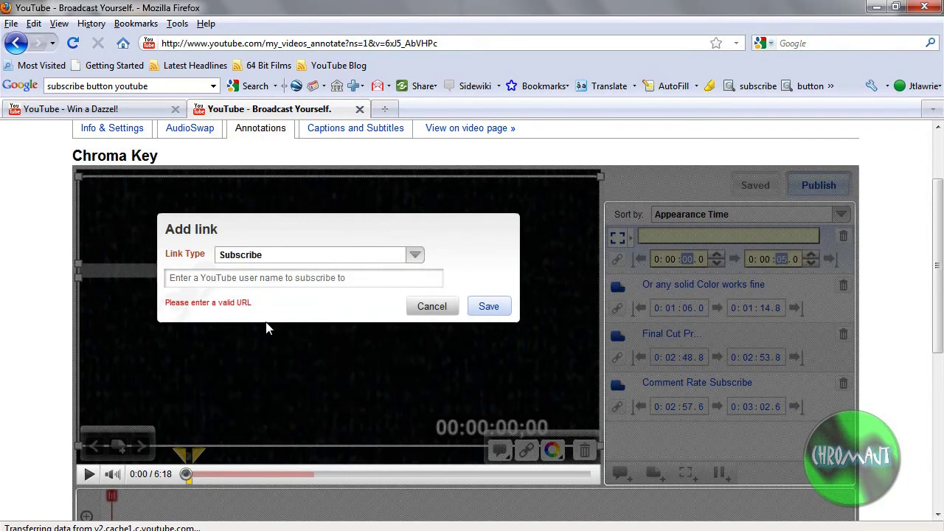
pyautogui.click(264, 277)
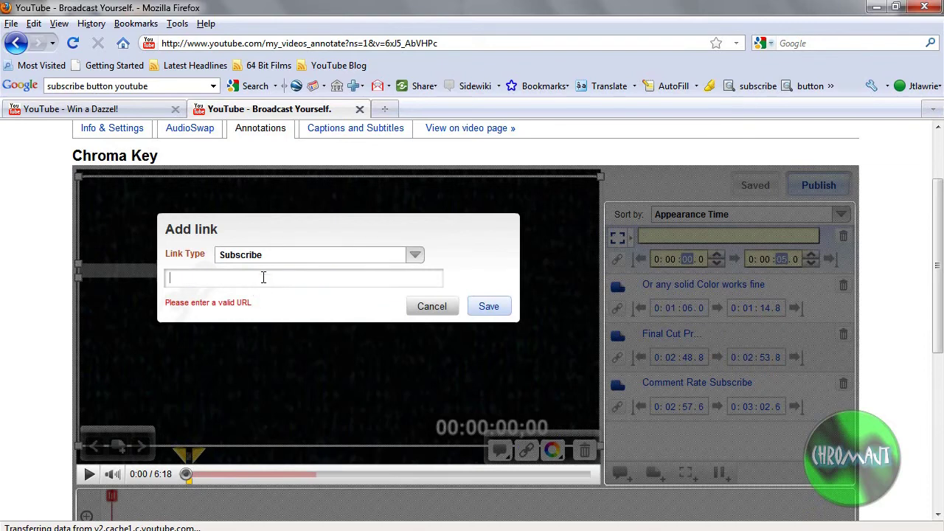
pyautogui.write('c')
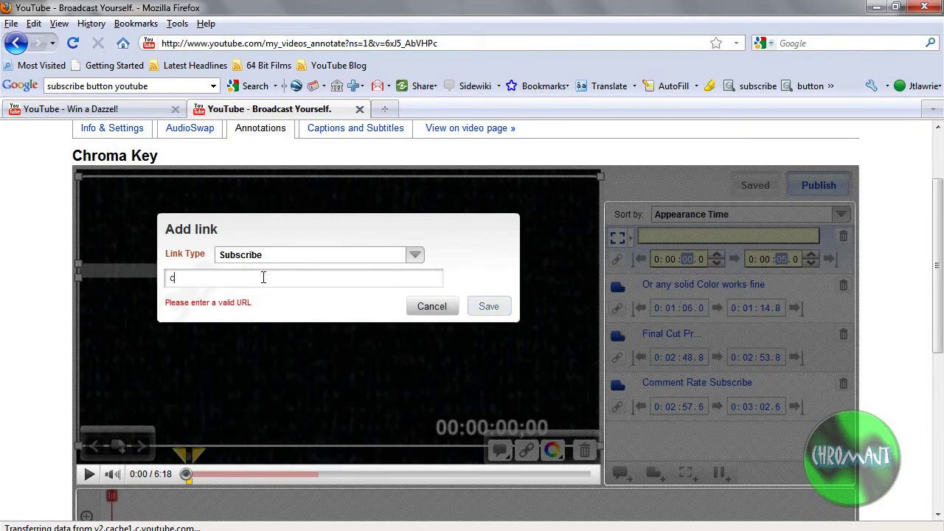
pyautogui.write('hromajt')
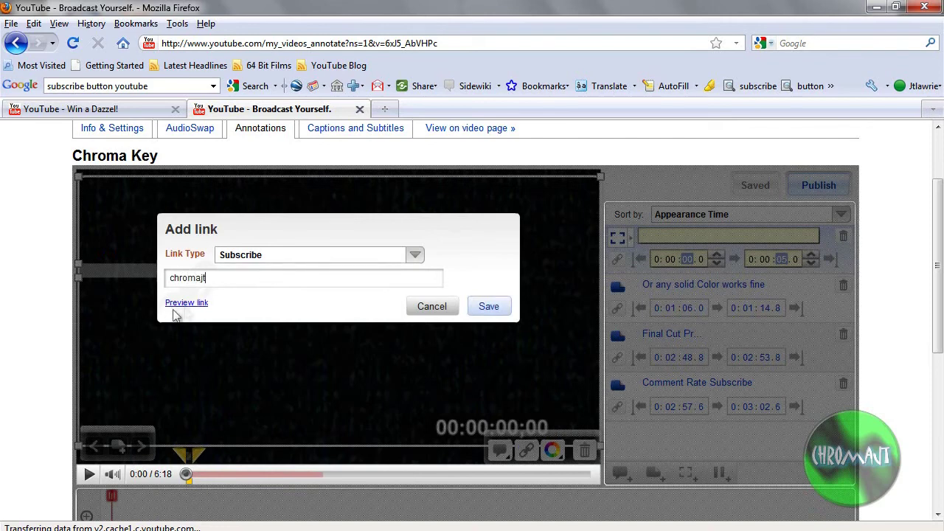
pyautogui.click(490, 307)
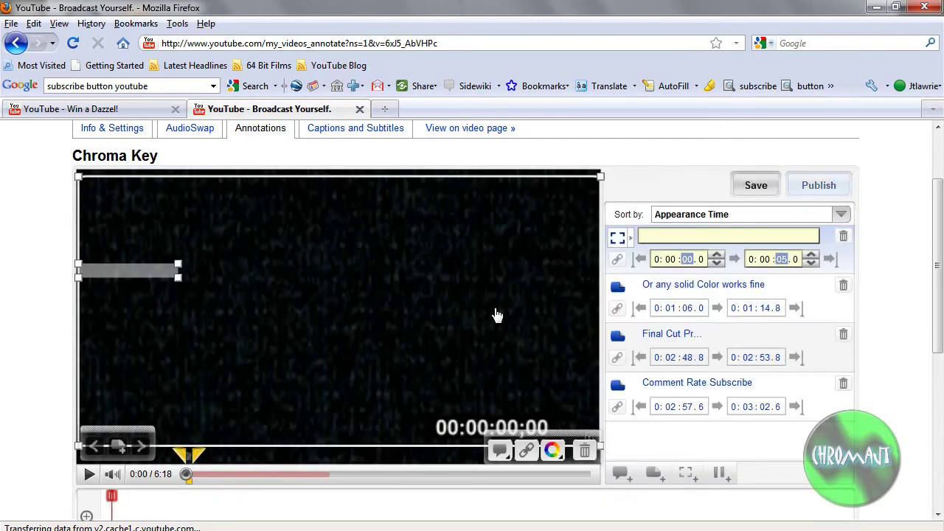
# Step: Extend the spotlight to end at 0:06:17.8, save, and publish the annotations
pyautogui.click(825, 187)
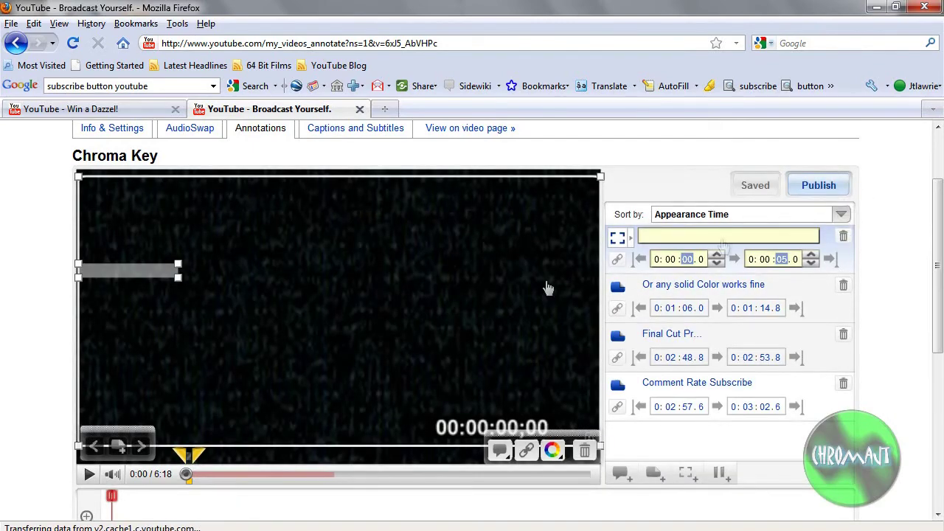
pyautogui.moveTo(198, 460); pyautogui.dragTo(643, 490)
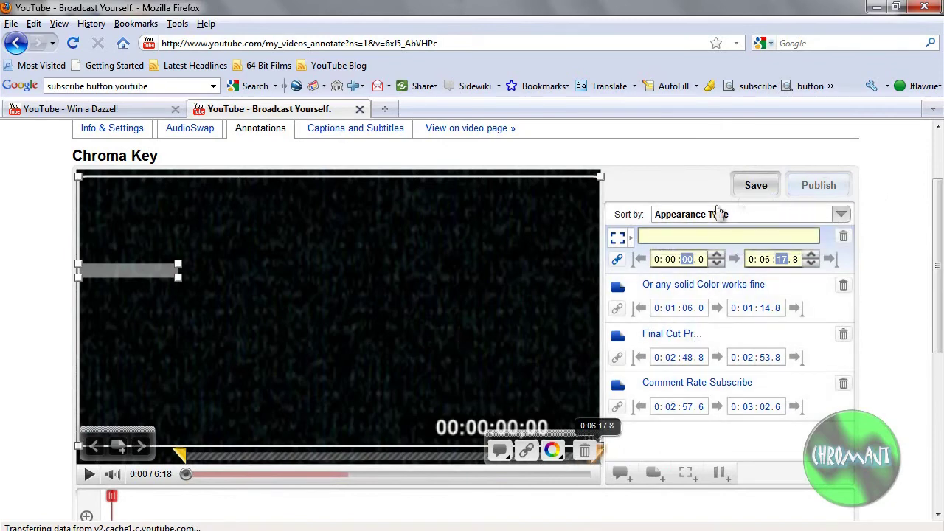
pyautogui.click(754, 186)
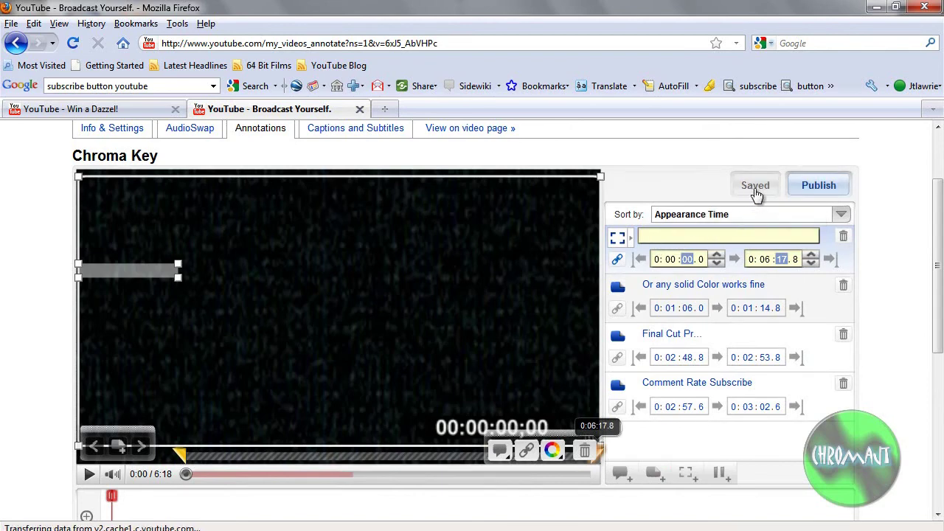
pyautogui.click(837, 187)
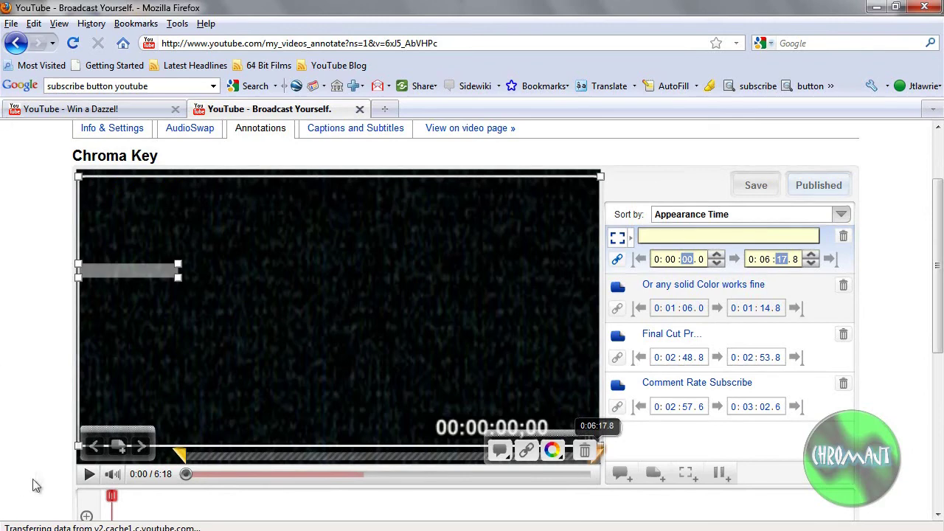
pyautogui.scroll(3, 4, 404)
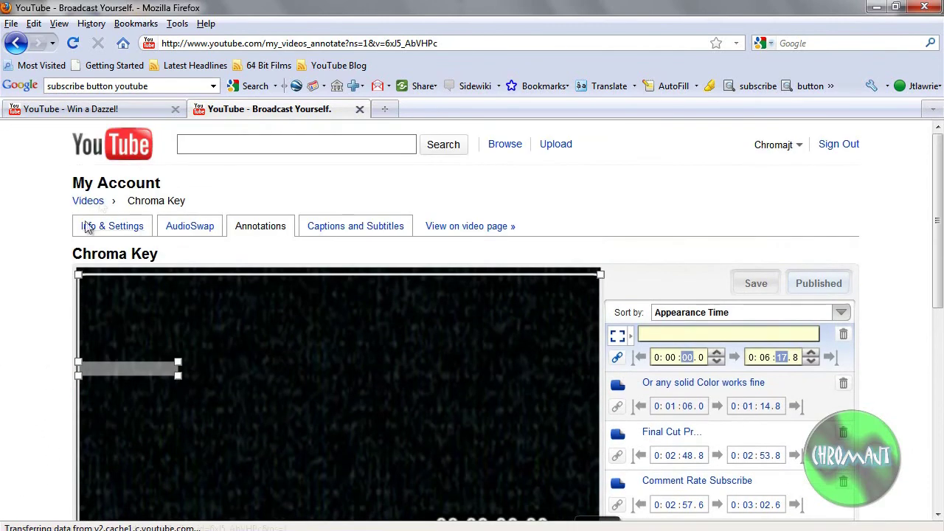